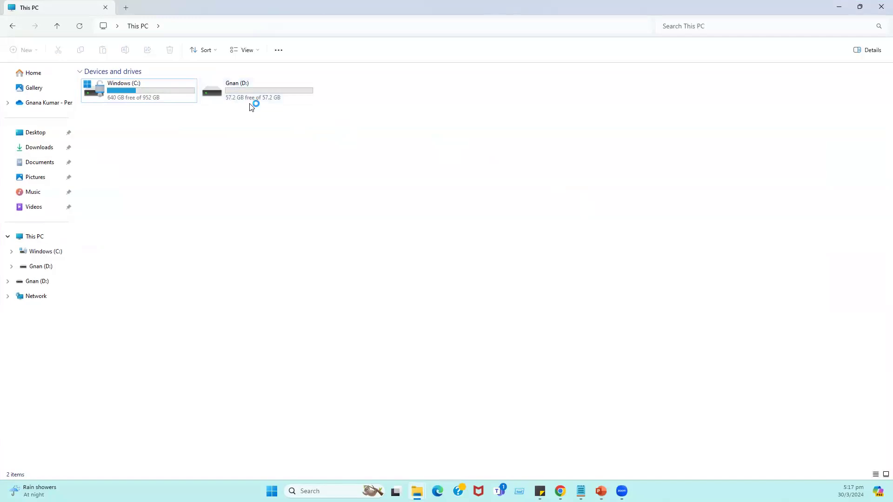
Step: Open the Gnan (D:) USB drive to see its contents, then return to the drive list
double_click(249, 89)
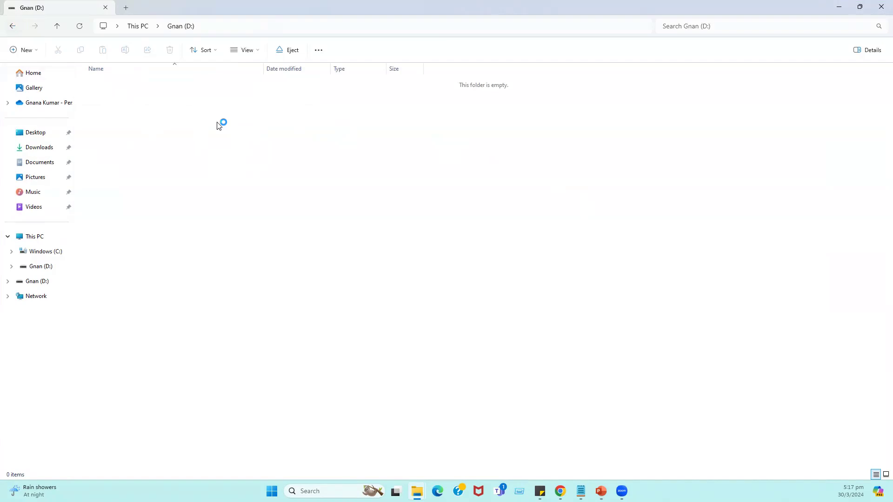
left_click(12, 25)
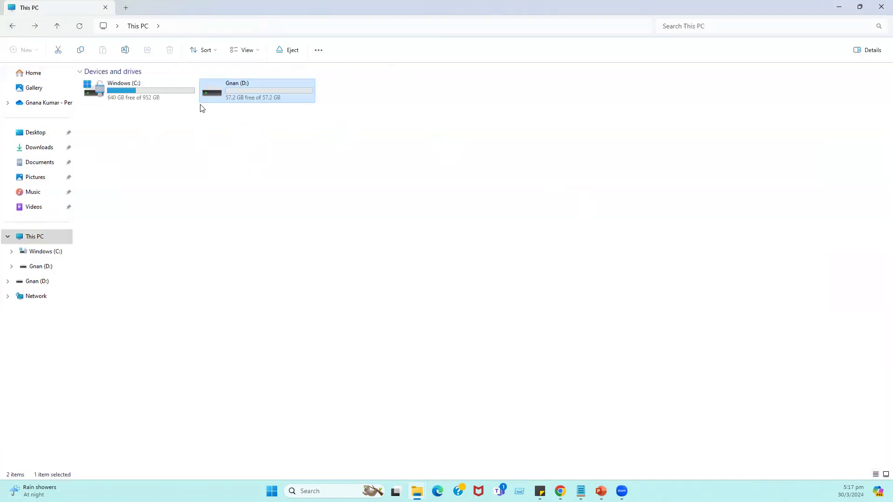
right_click(233, 85)
left_click(203, 170)
Step: Open the Gnan (D:) drive's properties and check the SanDisk USB disk details
left_click(236, 94)
right_click(235, 93)
left_click(268, 247)
left_click(279, 290)
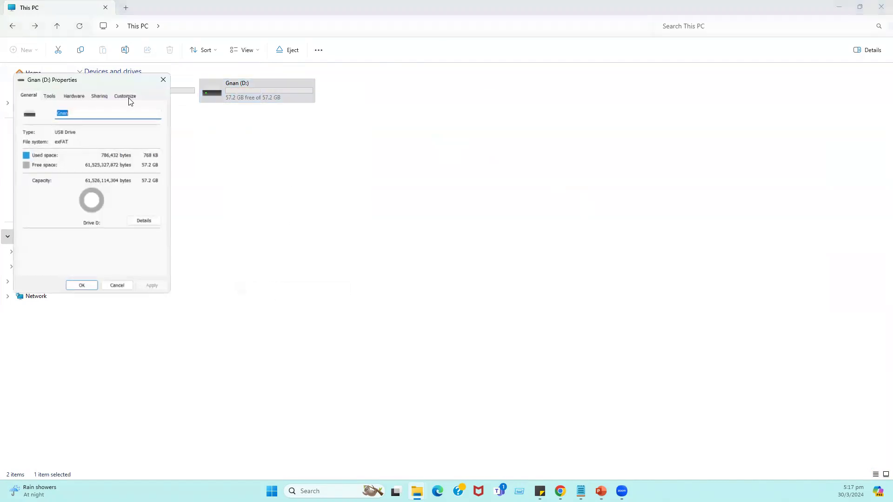
left_click(75, 98)
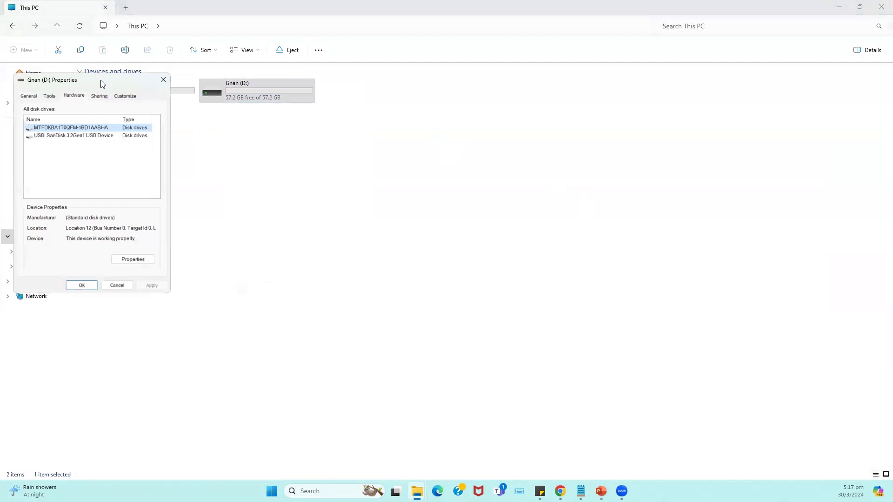
left_click_drag(102, 84, 318, 103)
left_click(277, 157)
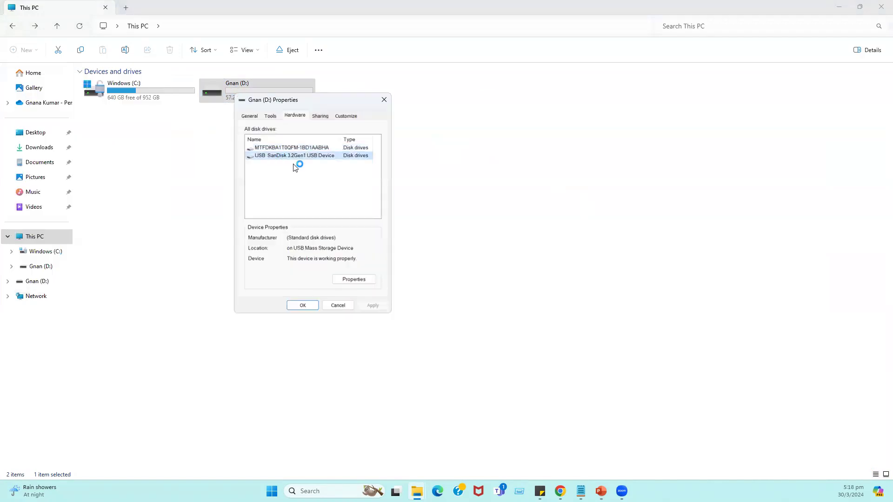
left_click(338, 305)
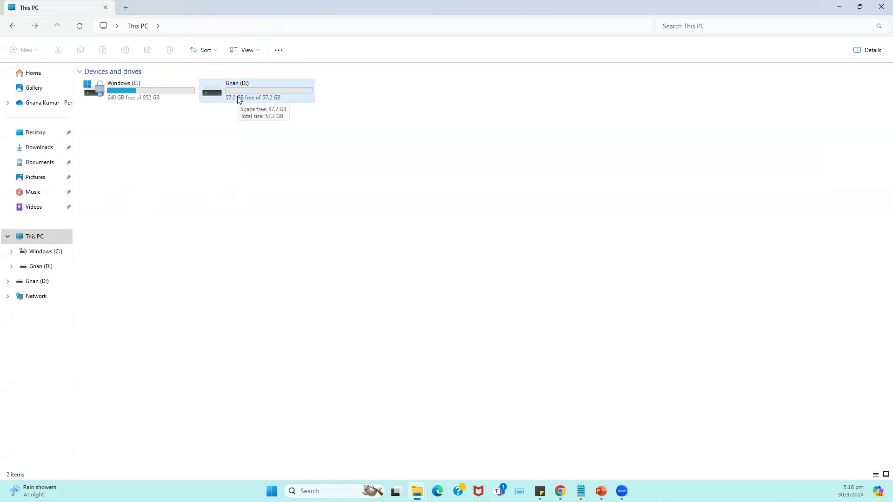
Step: Open the ESXi 8.0U2b installer image from the Softwares folder
mouse_move(417, 491)
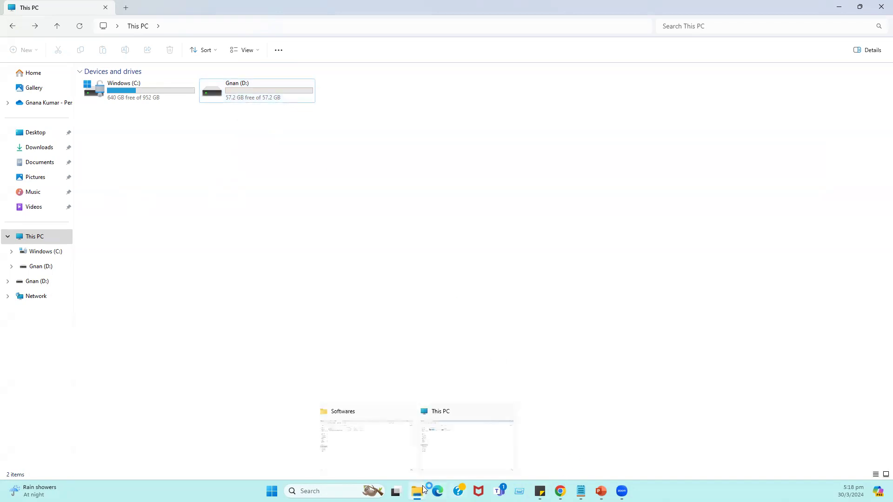
left_click(348, 453)
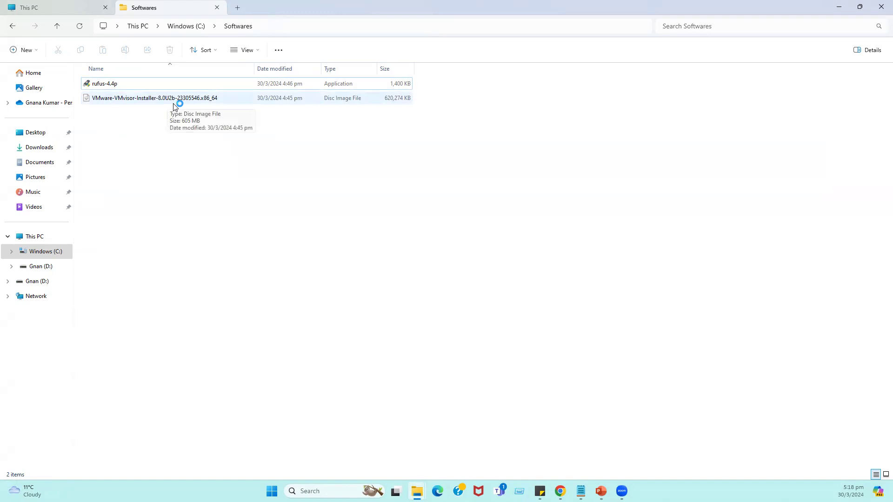
double_click(245, 103)
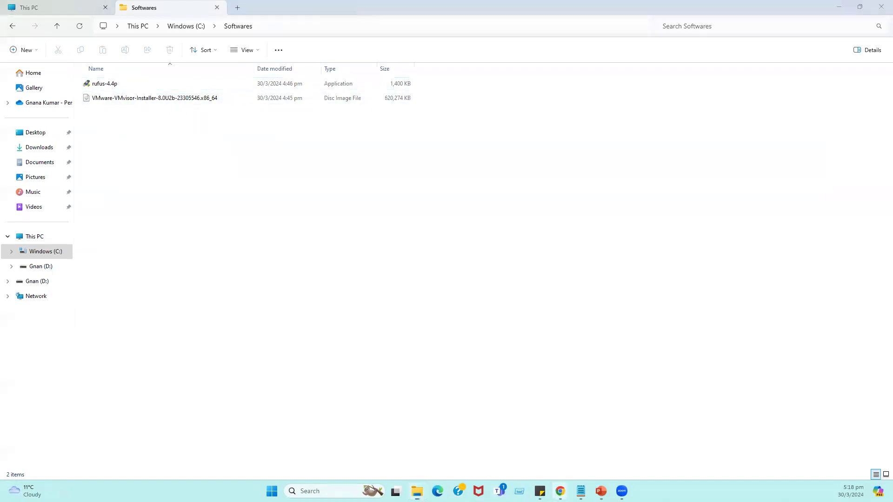
Step: Browse the Rufus site's latest releases in Chrome, then move to the VMware vSphere download tab
mouse_move(417, 491)
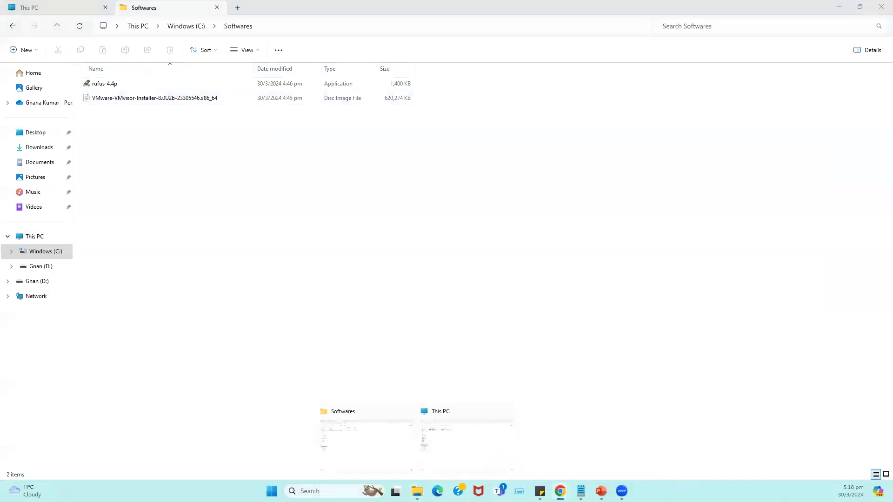
mouse_move(560, 491)
left_click(594, 470)
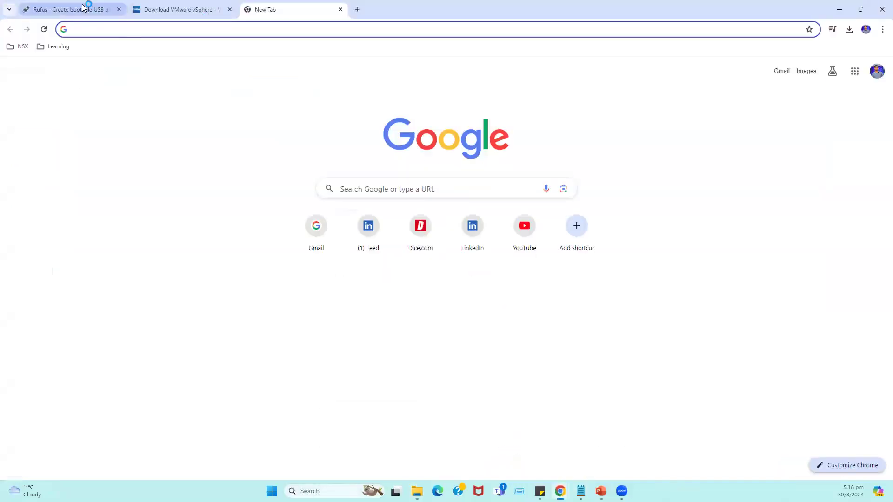
left_click(83, 7)
scroll(104, 129, "up", 10)
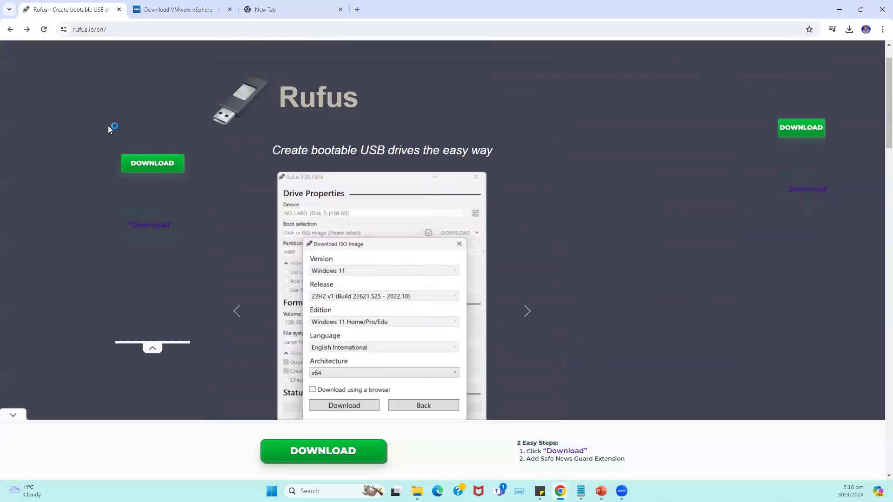
scroll(320, 170, "down", 10)
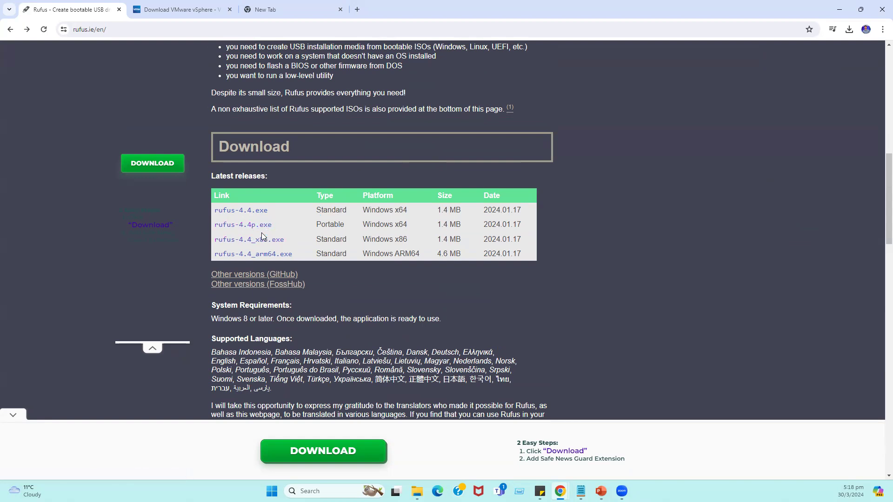
left_click(182, 7)
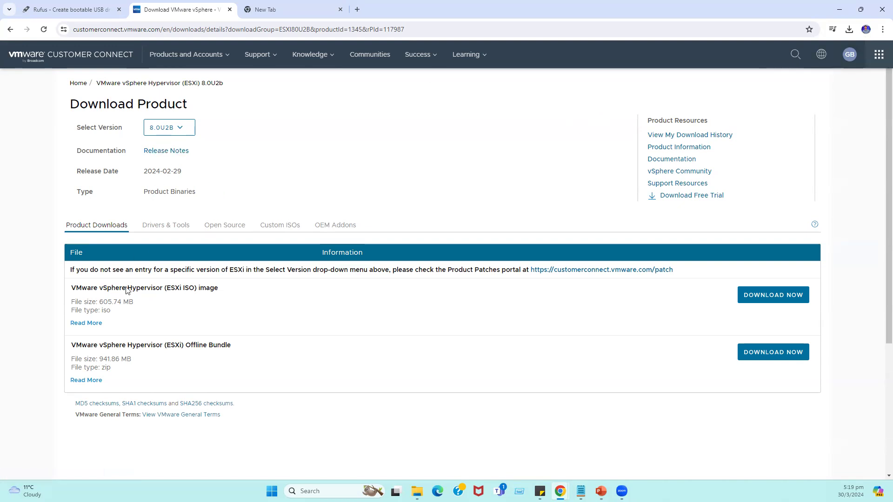
Step: Keep version 8.0U2b, note the 605.74 MB ESXi ISO image, then return to the Softwares folder
left_click(183, 128)
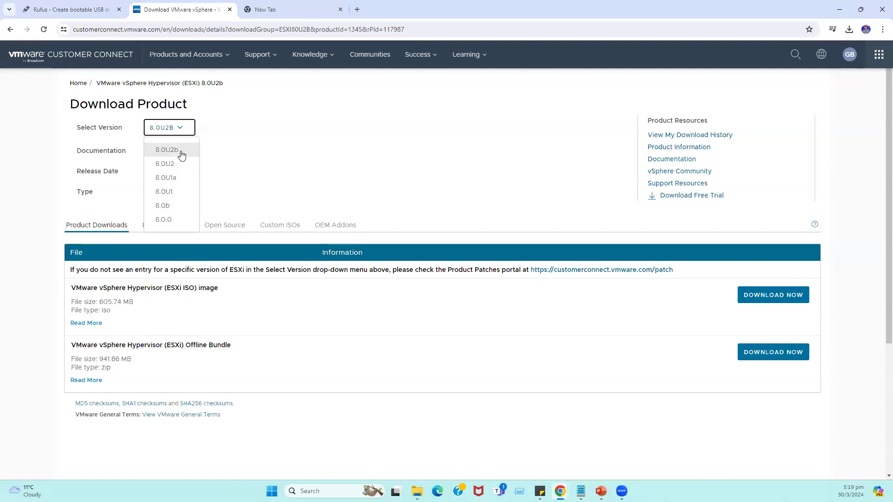
left_click(344, 168)
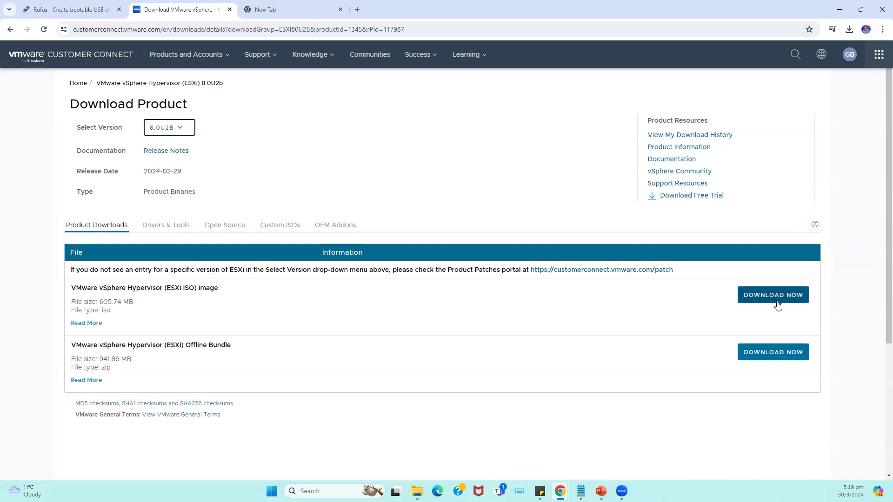
left_click_drag(235, 289, 191, 310)
left_click_drag(235, 347, 179, 346)
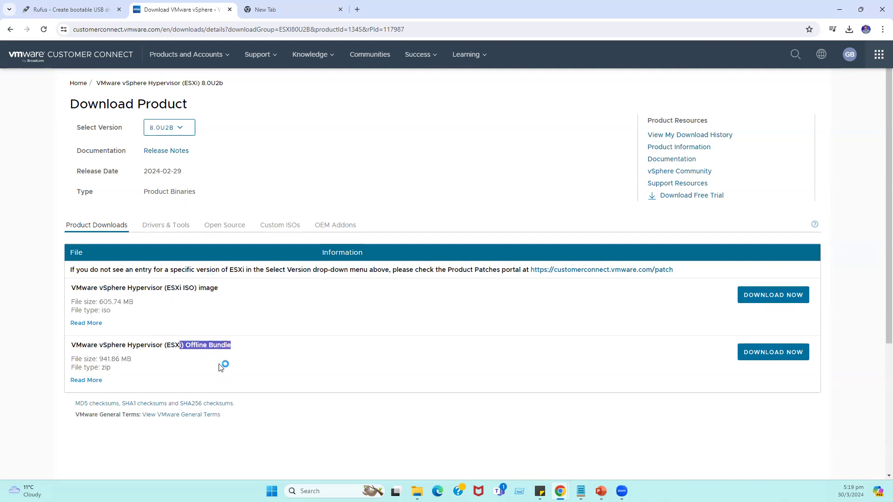
left_click_drag(226, 290, 172, 287)
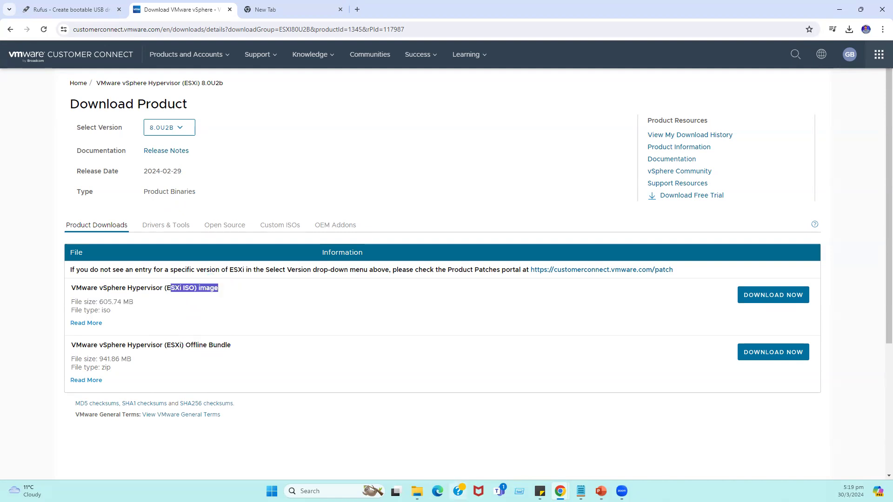
left_click(417, 491)
left_click(377, 463)
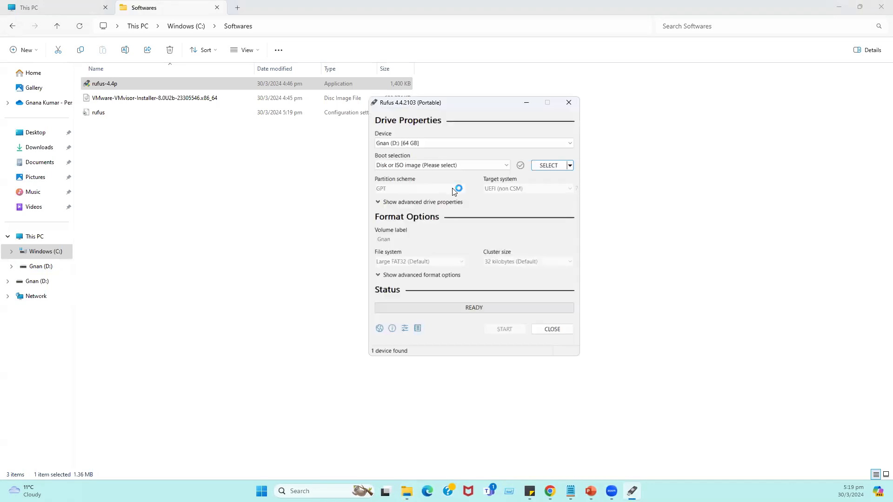
Step: Keep Gnan (D:) as the device and 'Disk or ISO image' as the boot selection
left_click_drag(472, 110, 452, 154)
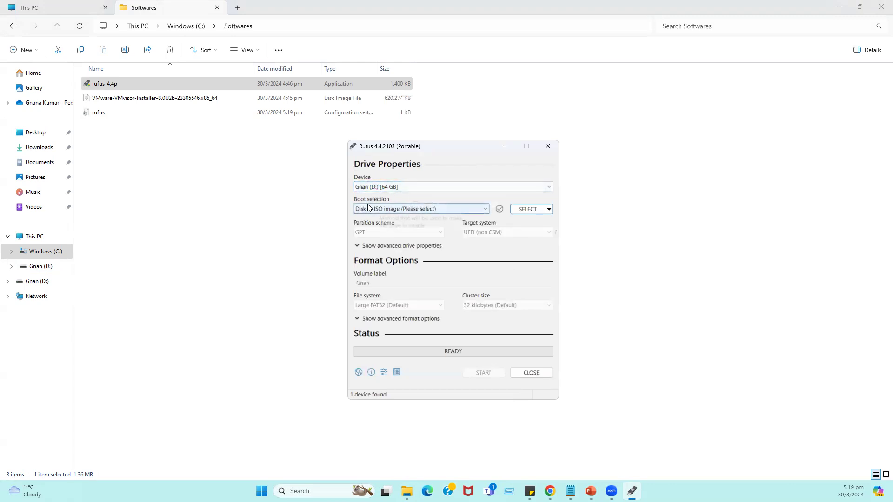
left_click(485, 209)
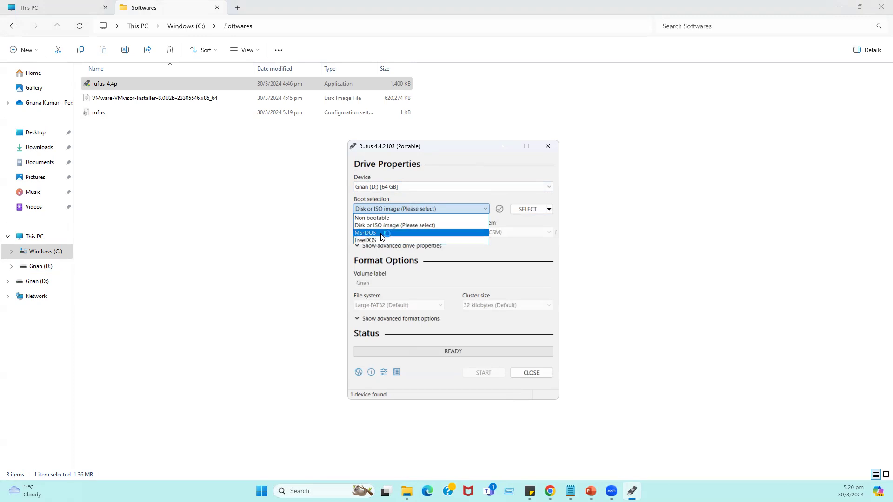
left_click(392, 226)
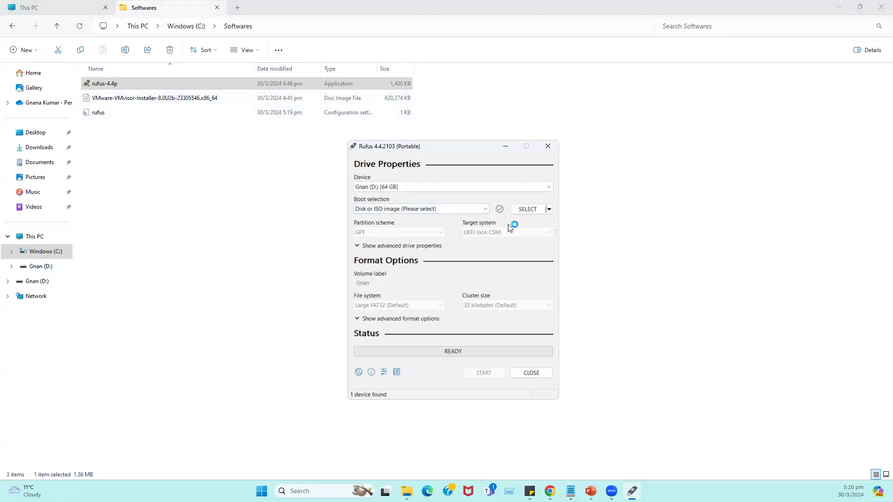
Step: Choose C:\Softwares\VMware-VMvisor-Installer-8.0U2b-23305546.x86_64.iso as the boot image
left_click(532, 209)
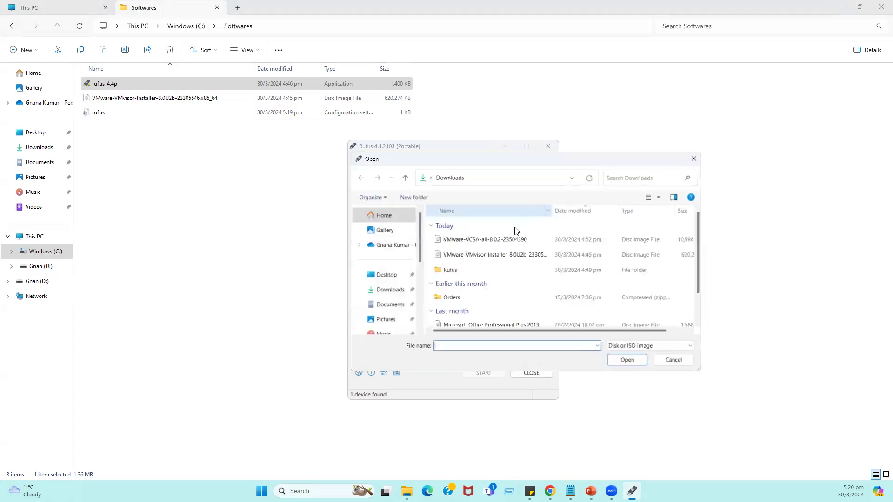
scroll(400, 302, "down", 3)
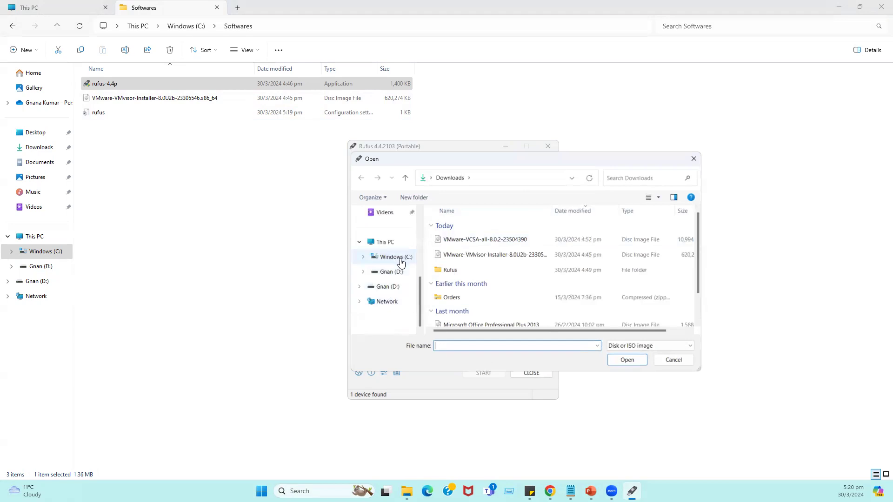
left_click(414, 260)
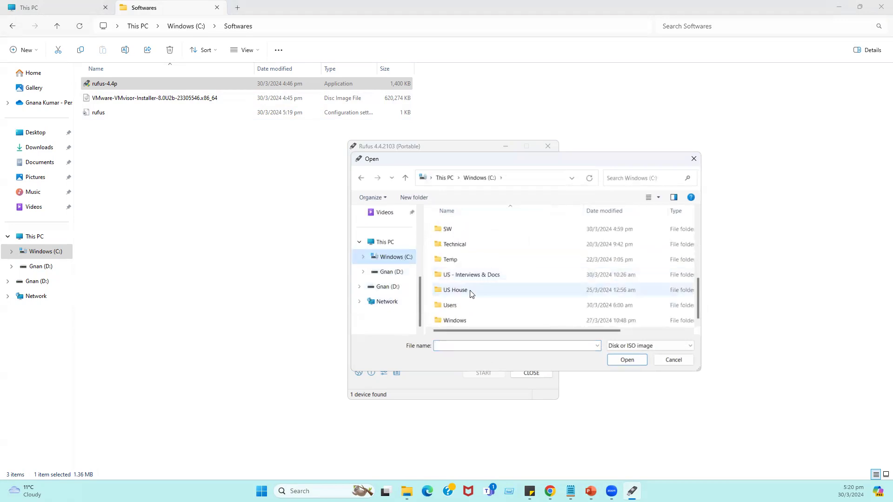
scroll(469, 292, "down", 2)
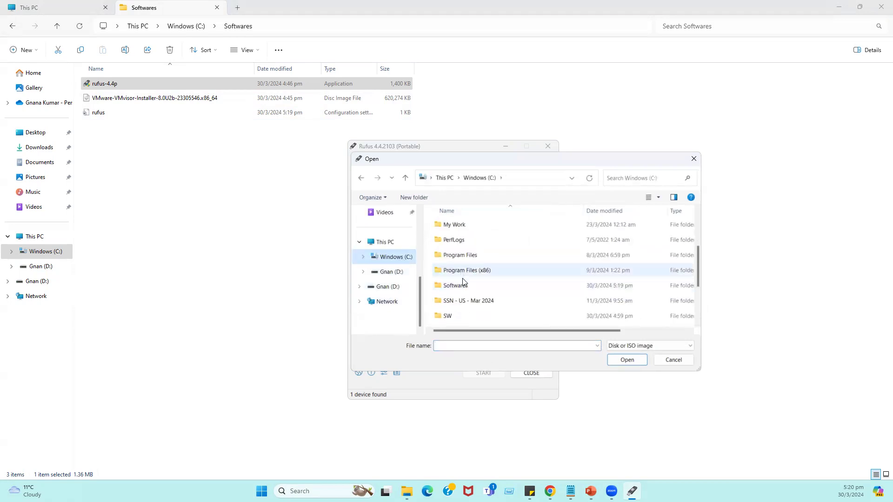
double_click(462, 284)
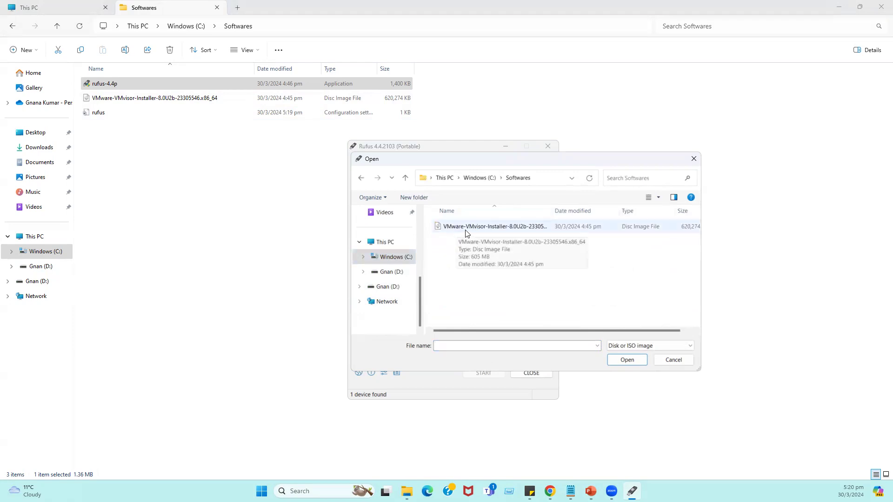
double_click(484, 227)
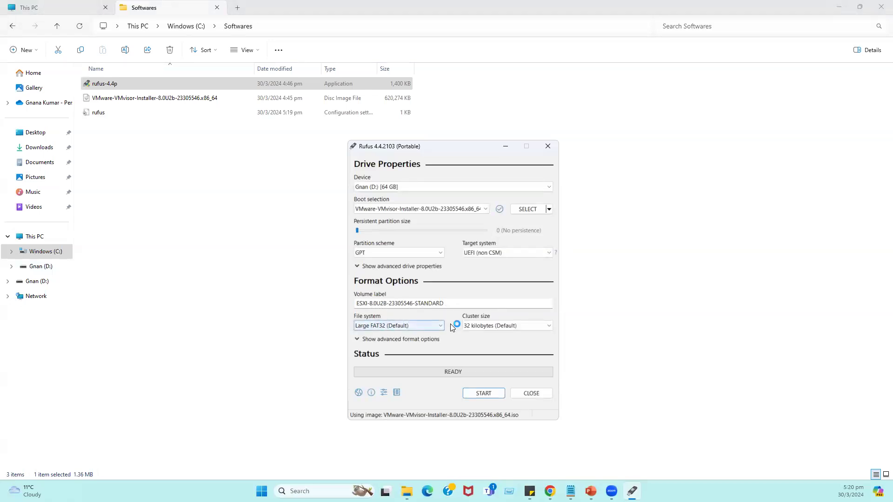
Step: Start writing the image using 'Write in ISO Image mode (Recommended)'
left_click(488, 394)
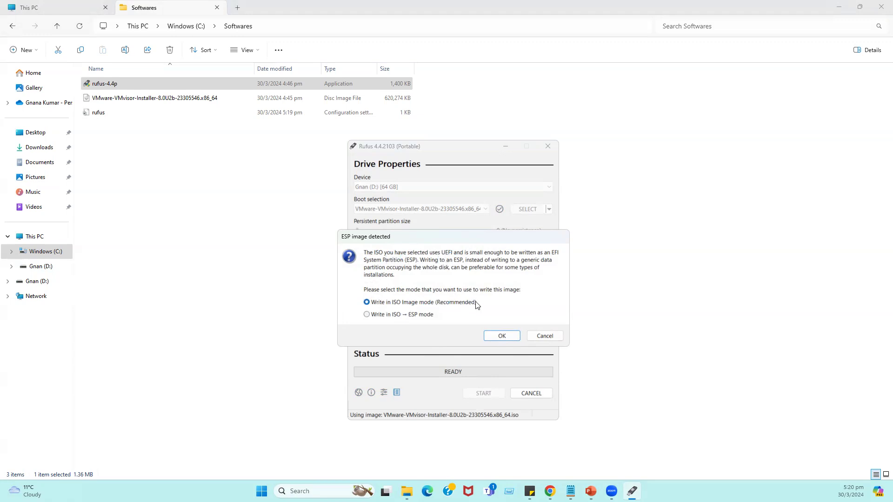
left_click(501, 335)
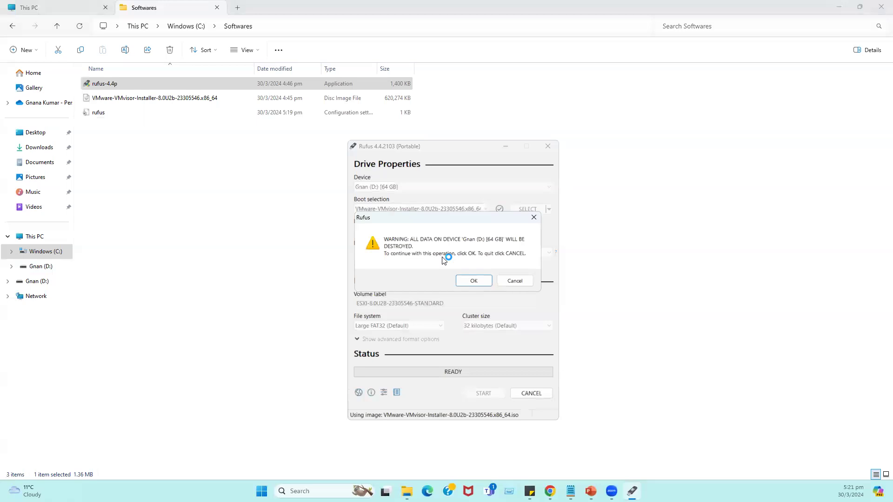
Step: Confirm erasing the 64 GB D: drive, let the ESXi write finish, then close Rufus
left_click(481, 281)
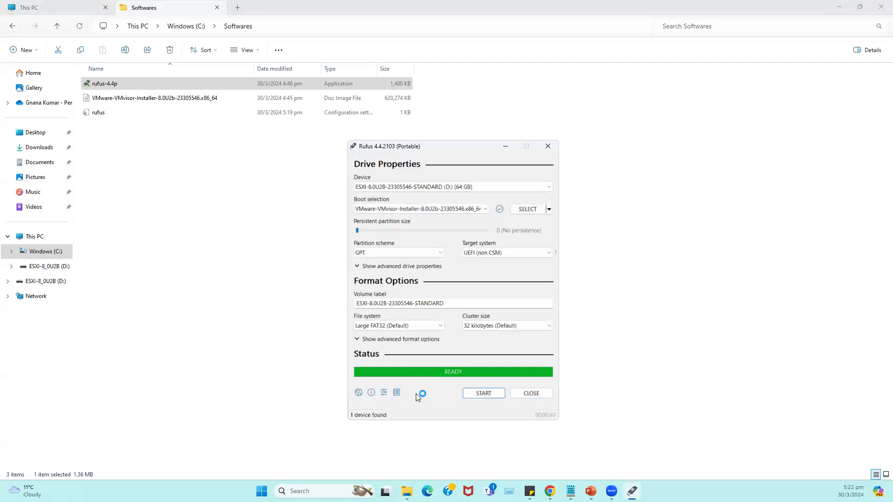
left_click(528, 393)
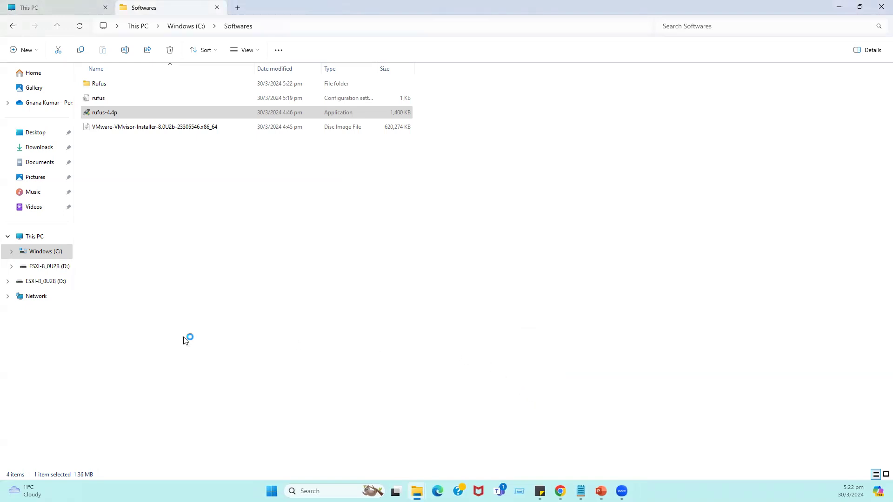
Step: Open ESXI-8_0U2B (D:) from This PC, scroll through its ESXi boot files, and go back
left_click(33, 236)
left_click(281, 137)
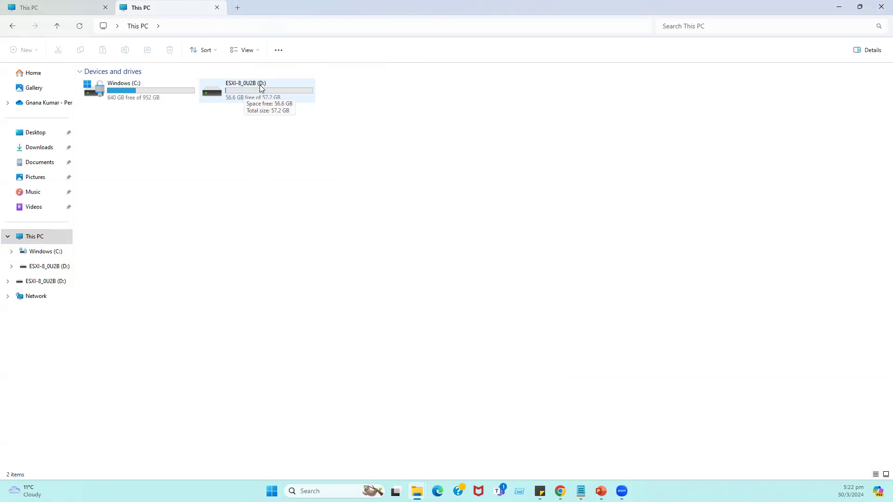
right_click(248, 95)
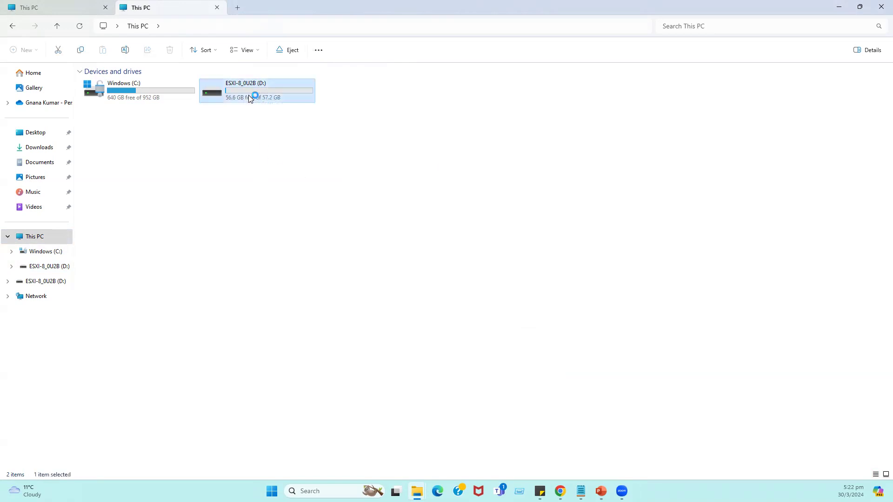
left_click(276, 126)
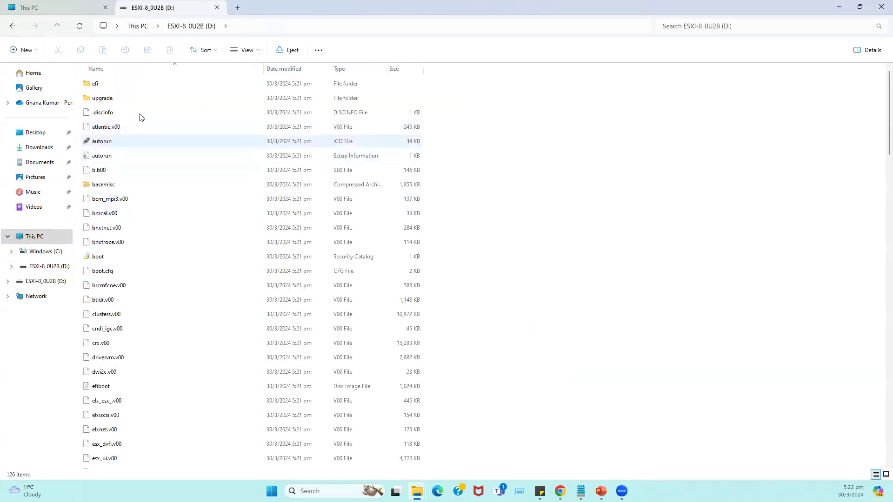
scroll(169, 321, "down", 10)
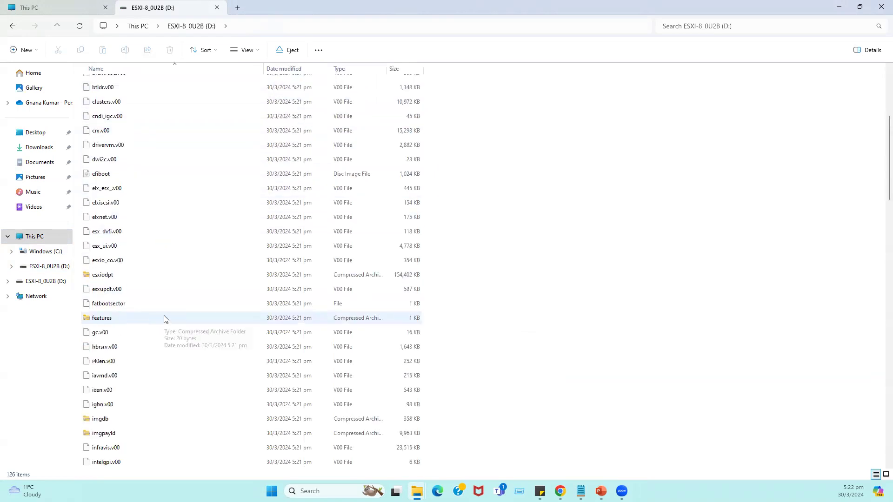
scroll(169, 320, "down", 15)
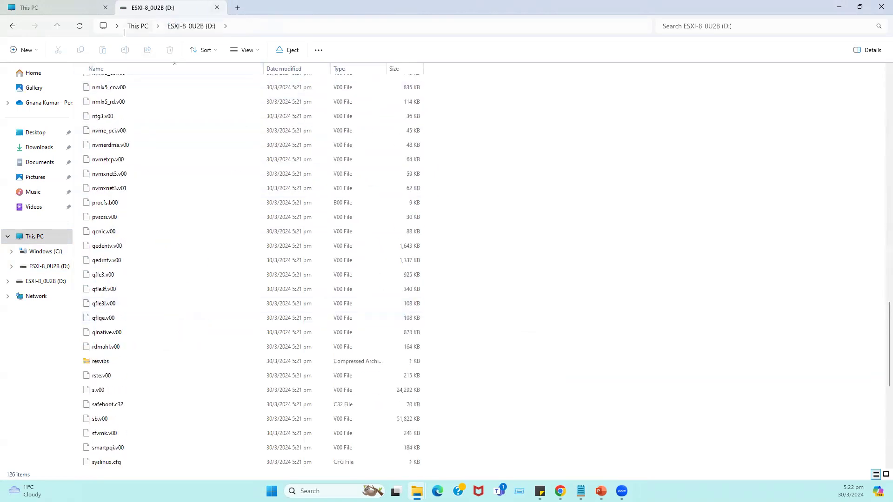
left_click(35, 236)
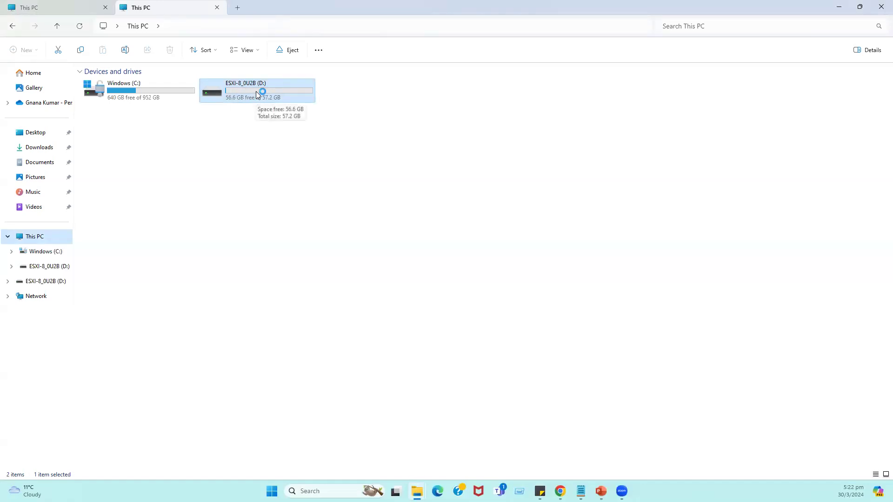
Step: Minimise the This PC File Explorer window via its taskbar preview
left_click(565, 446)
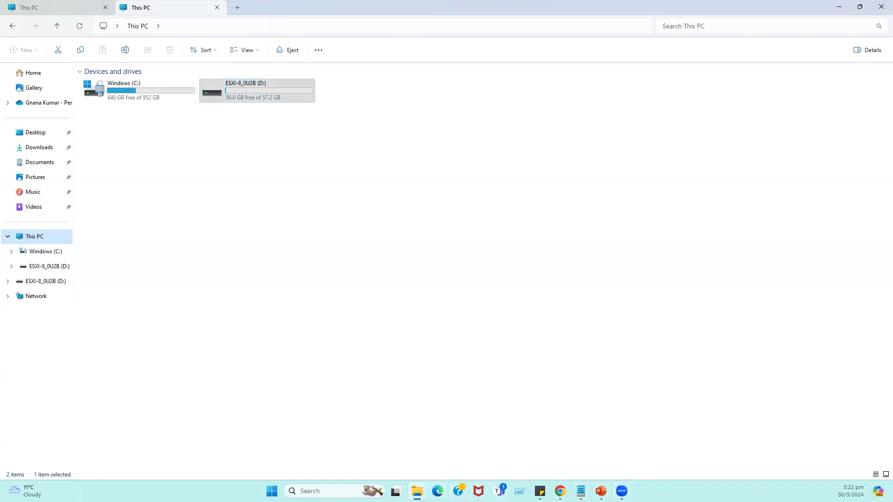
mouse_move(417, 491)
left_click(390, 457)
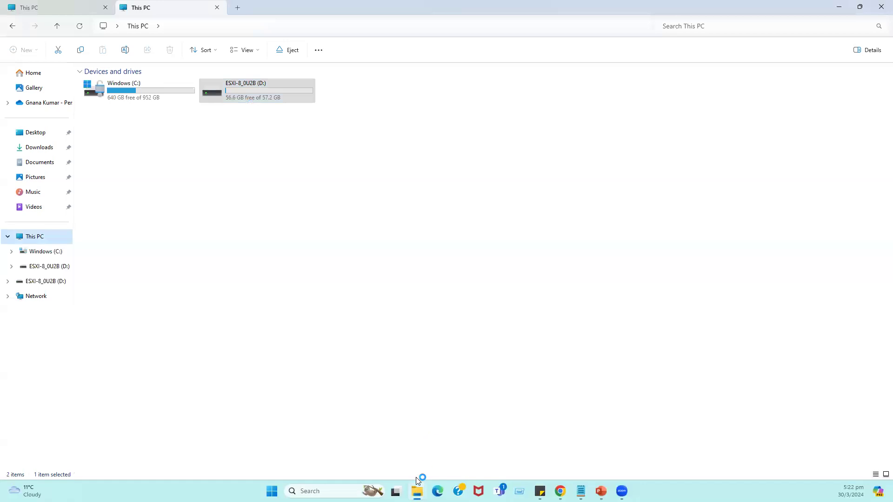